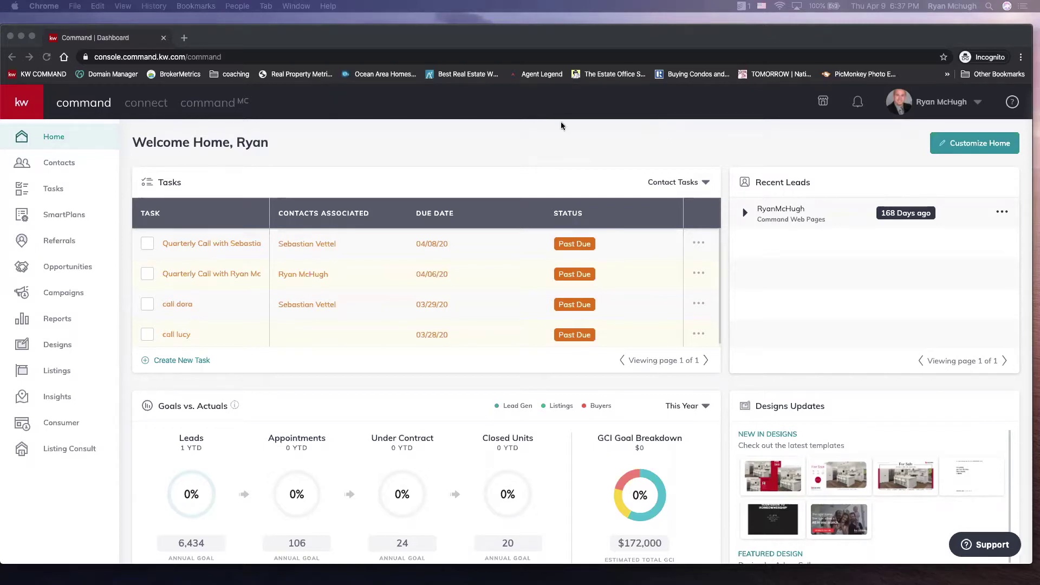
- Go to the Referrals section from the Command home dashboard
left_click(57, 242)
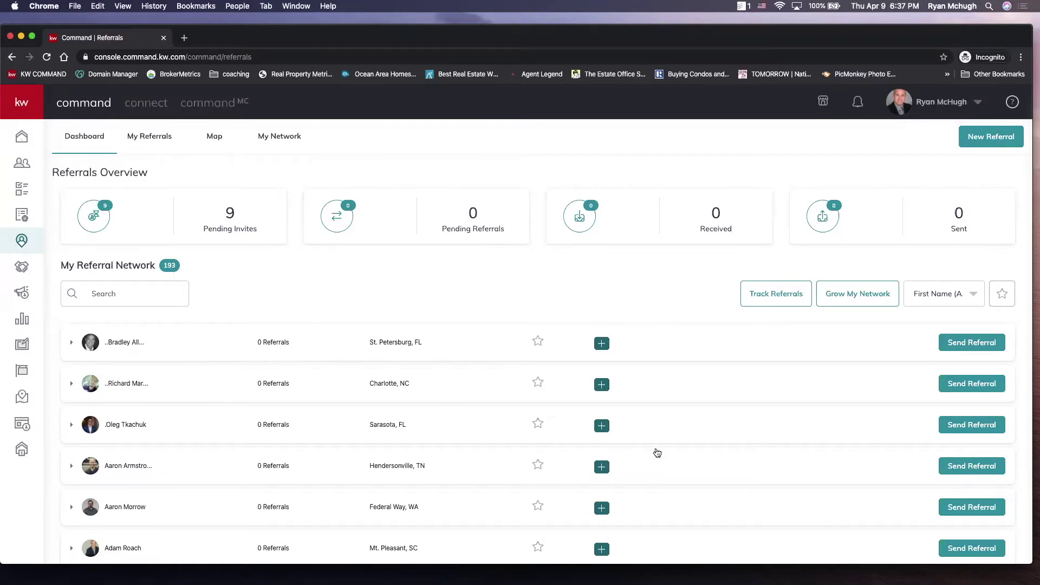
scroll(650, 455, "down", 1)
scroll(487, 383, "down", 2)
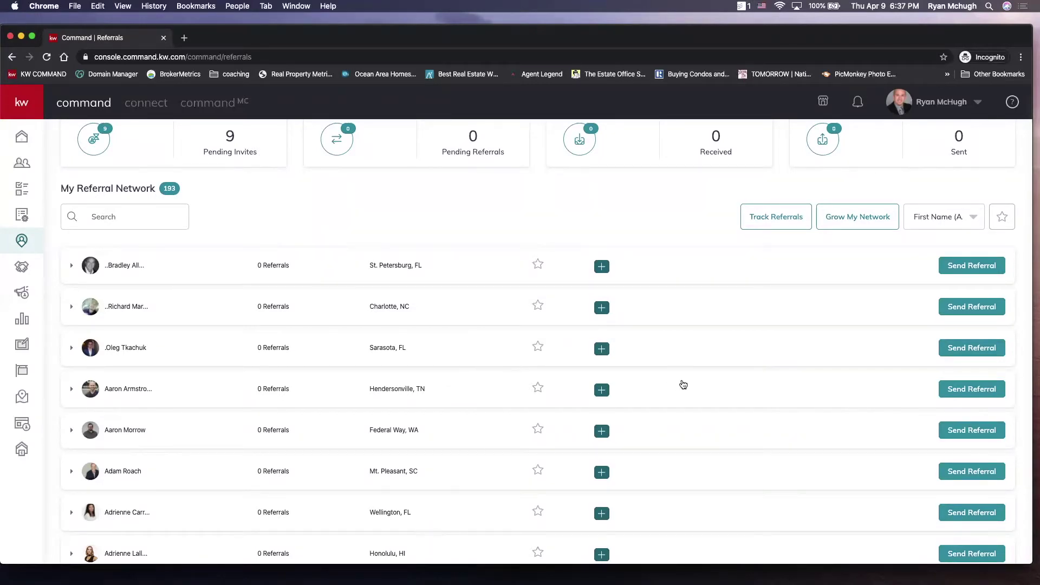
scroll(708, 229, "up", 2)
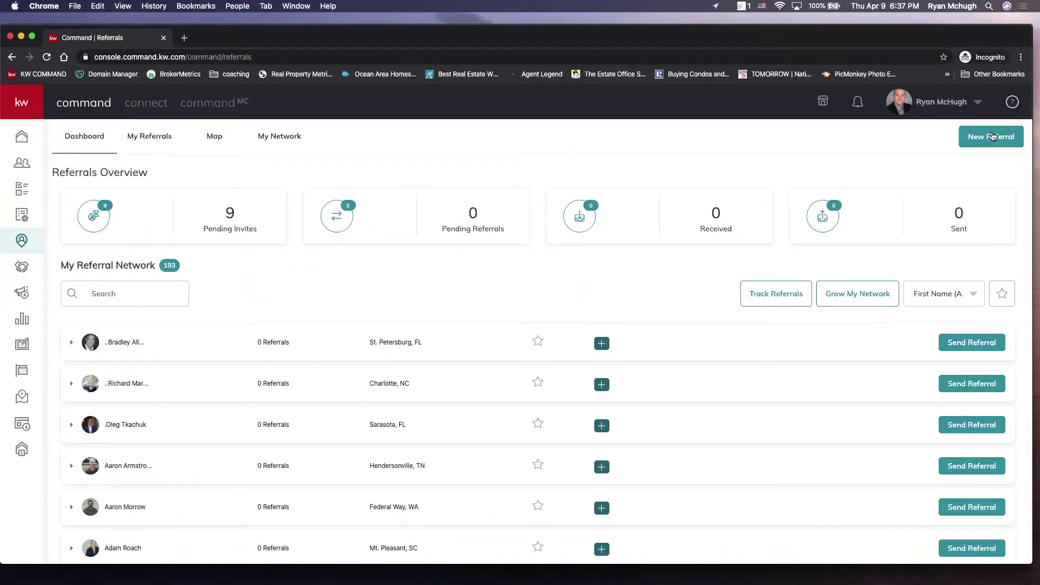
left_click(993, 137)
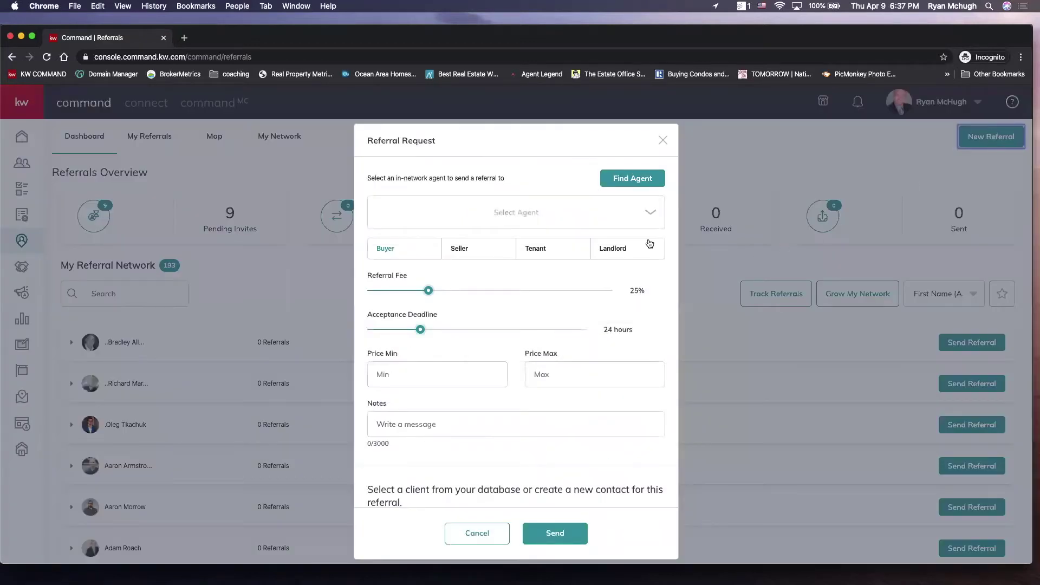
left_click(650, 220)
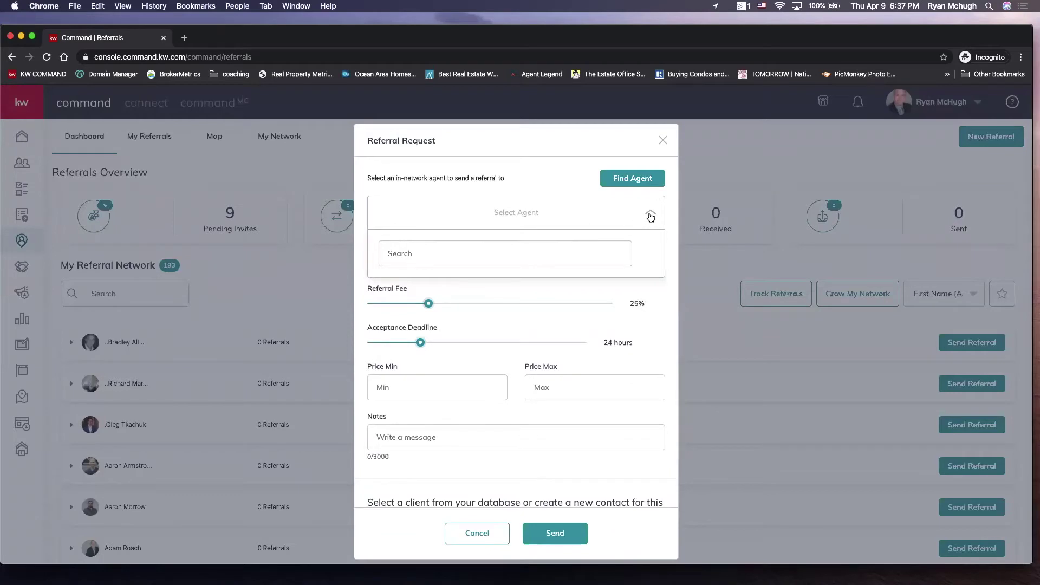
left_click(652, 218)
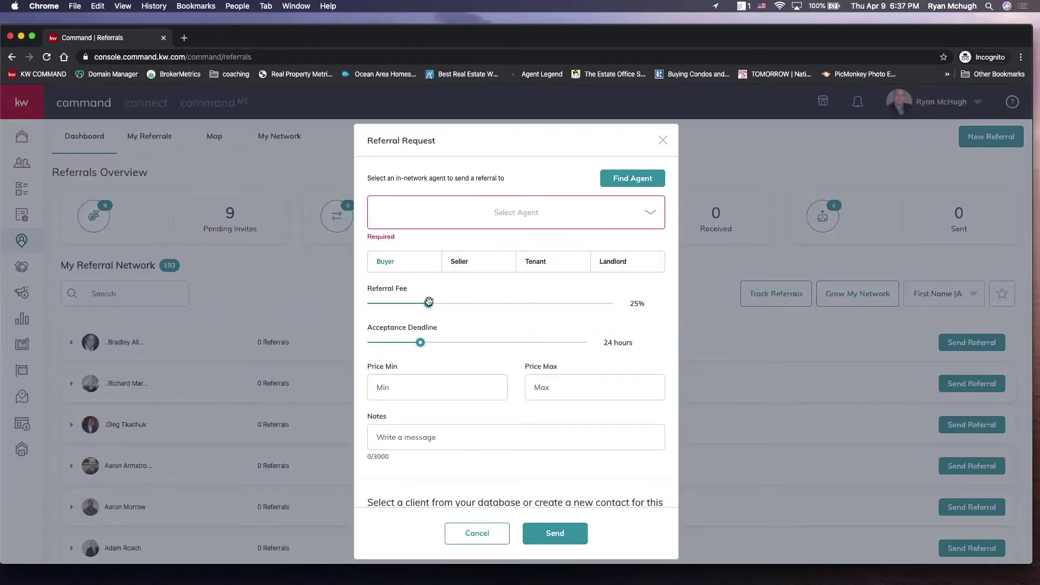
mouse_move(429, 303)
left_mouse_down()
mouse_move(505, 304)
mouse_move(418, 303)
mouse_move(492, 303)
left_mouse_up()
scroll(655, 345, "down", 2)
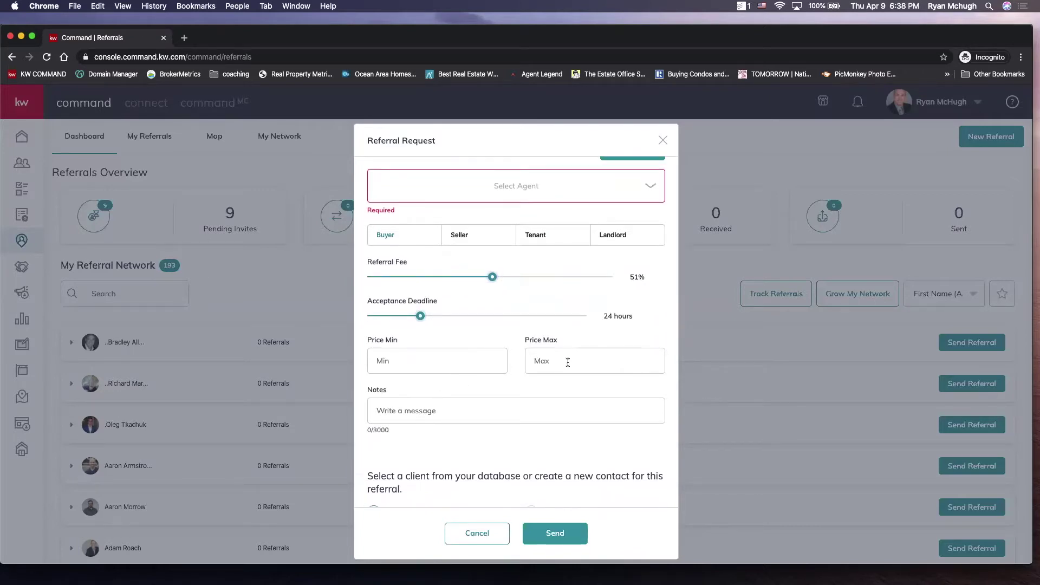
scroll(567, 361, "down", 3)
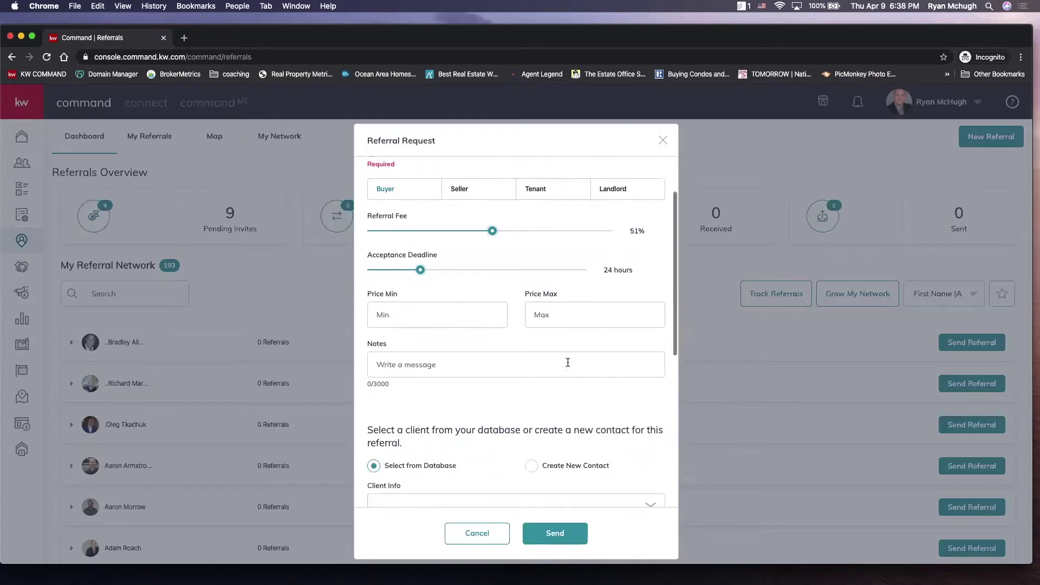
scroll(567, 362, "down", 2)
scroll(567, 362, "down", 3)
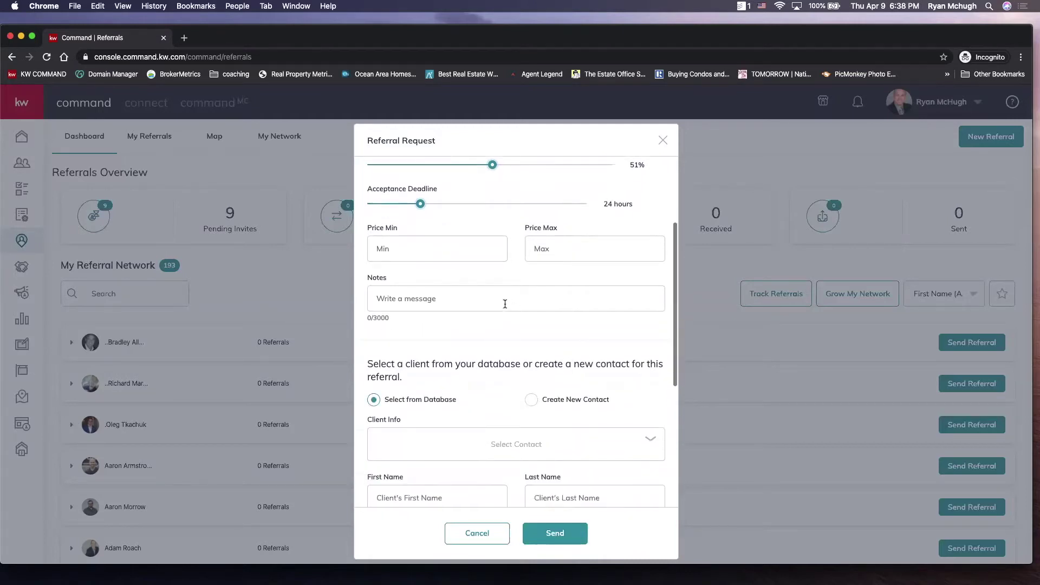
scroll(478, 359, "down", 1)
scroll(479, 358, "down", 2)
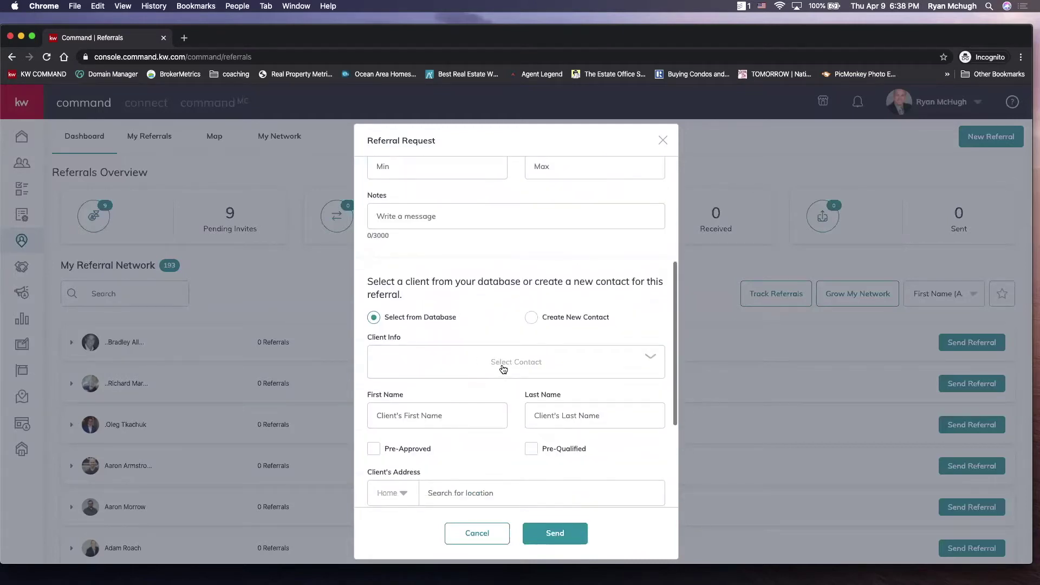
scroll(502, 393, "down", 2)
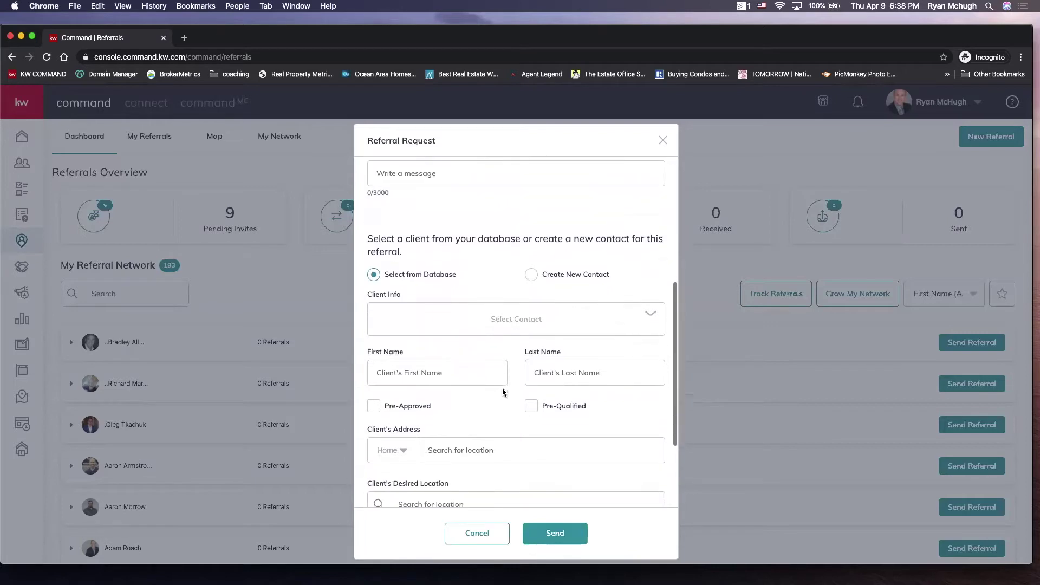
scroll(502, 393, "down", 1)
scroll(502, 393, "down", 1)
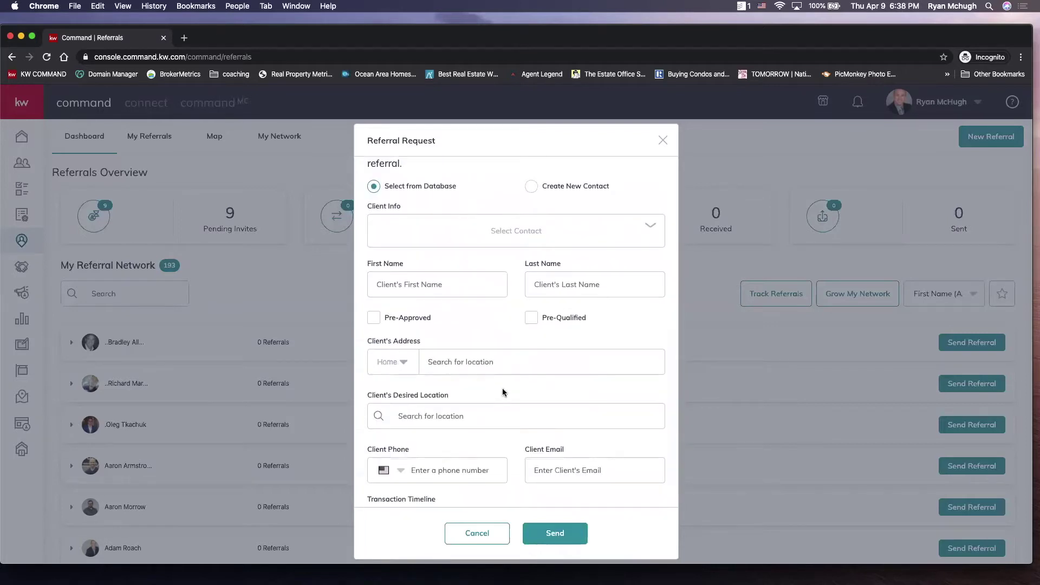
scroll(502, 393, "down", 1)
scroll(502, 390, "down", 1)
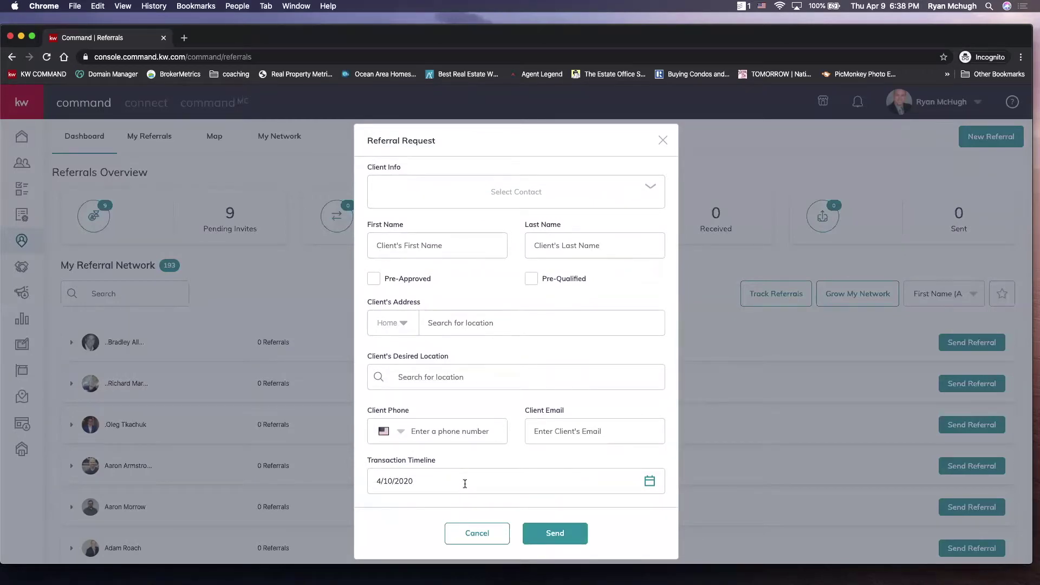
left_click(553, 533)
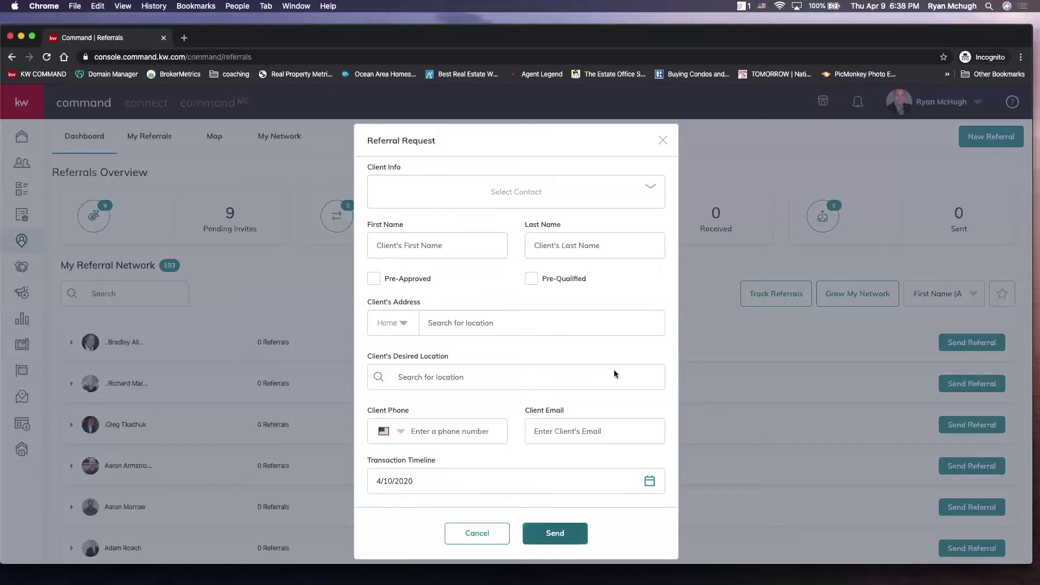
left_click(664, 142)
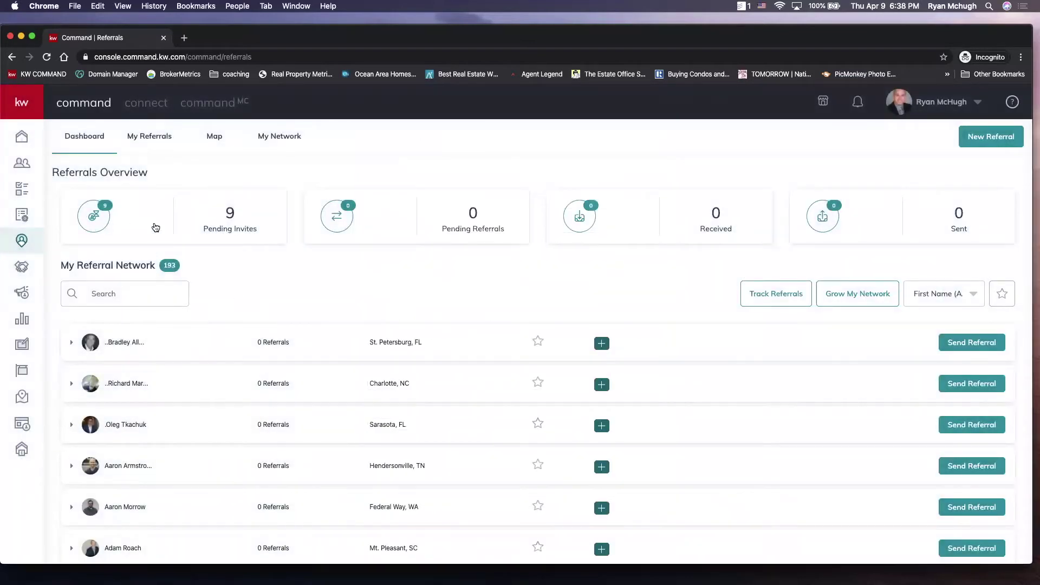
left_click(155, 227)
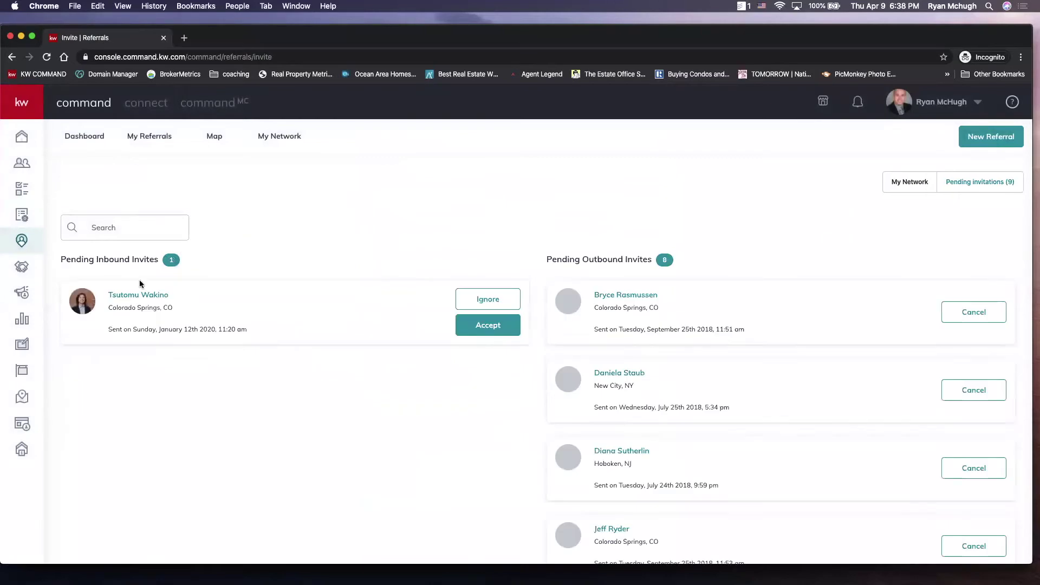
- Accept the pending inbound network invitation, then move on to My Referrals
left_click(487, 327)
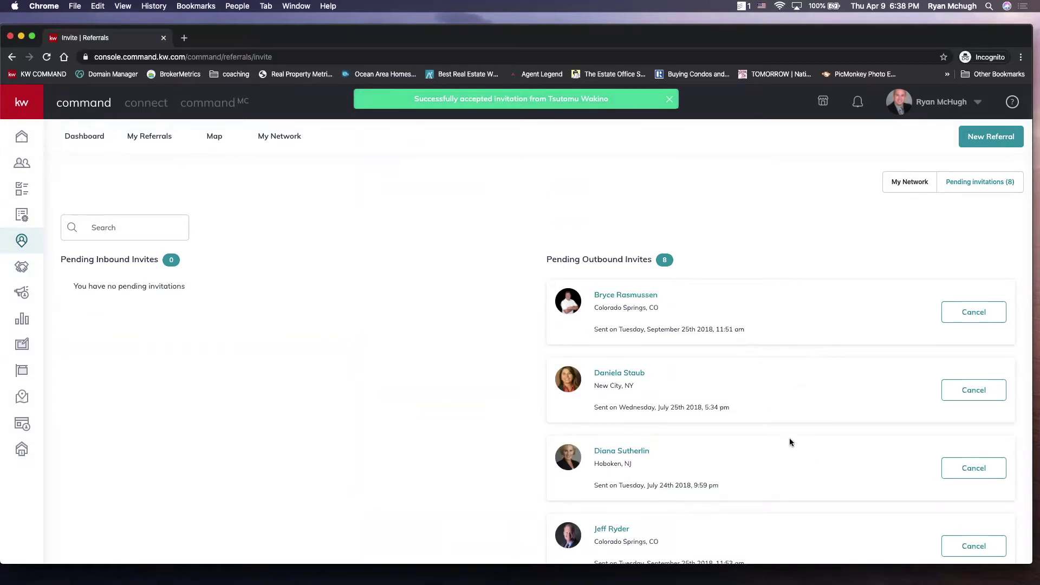
scroll(776, 446, "down", 3)
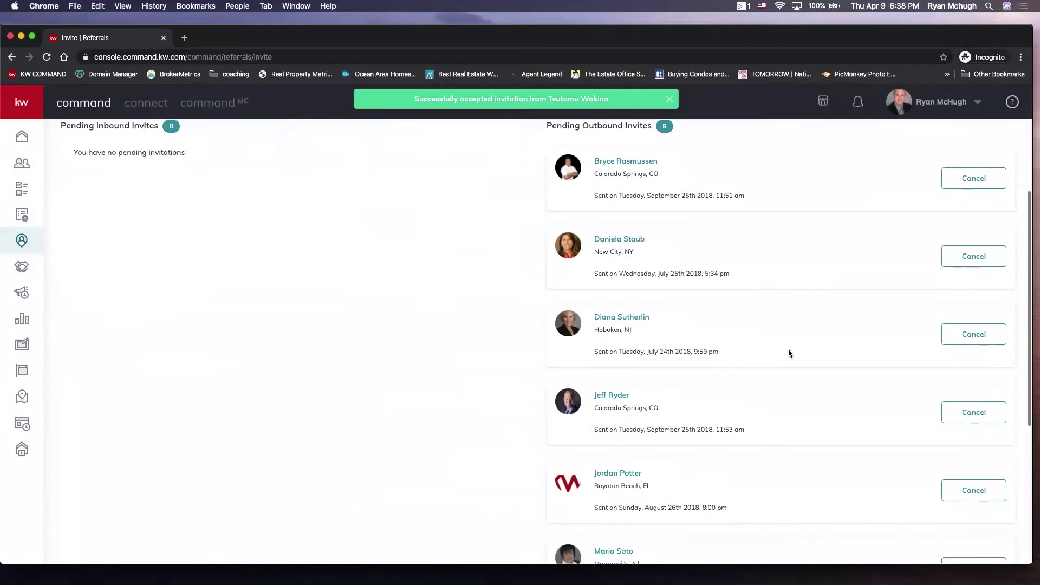
scroll(788, 353, "down", 3)
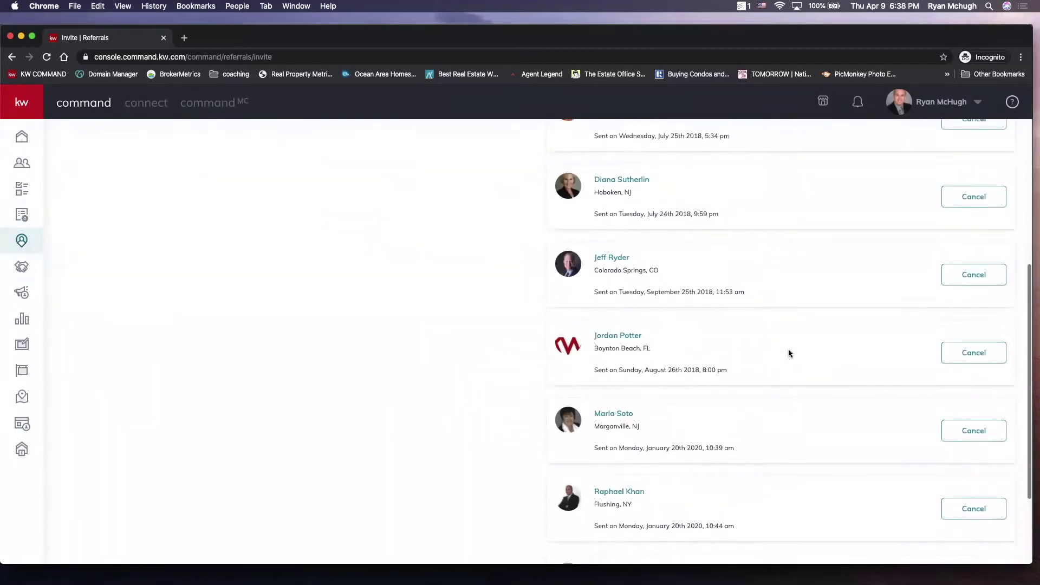
scroll(789, 353, "down", 3)
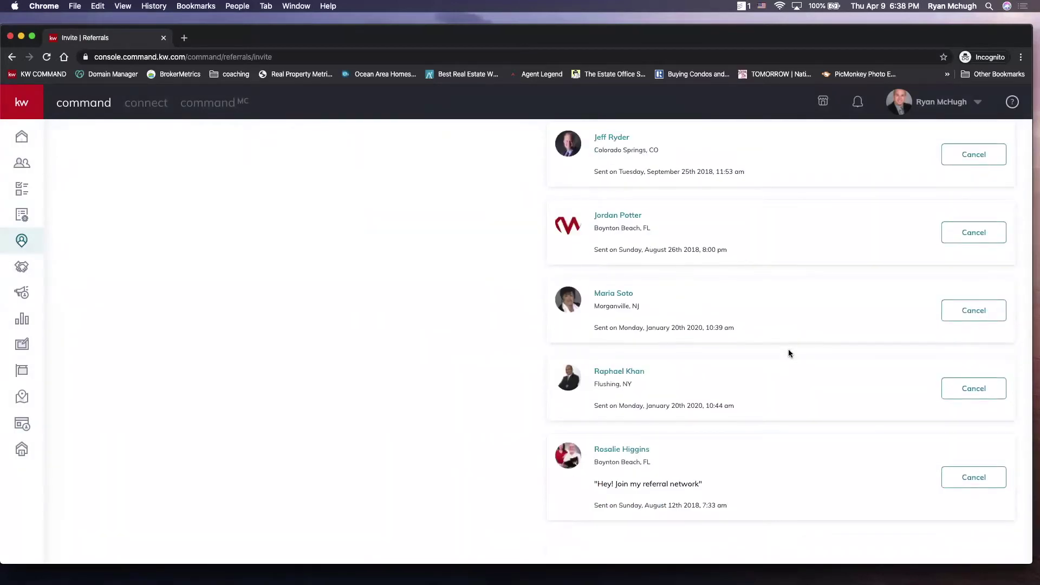
scroll(789, 353, "up", 4)
scroll(788, 354, "up", 5)
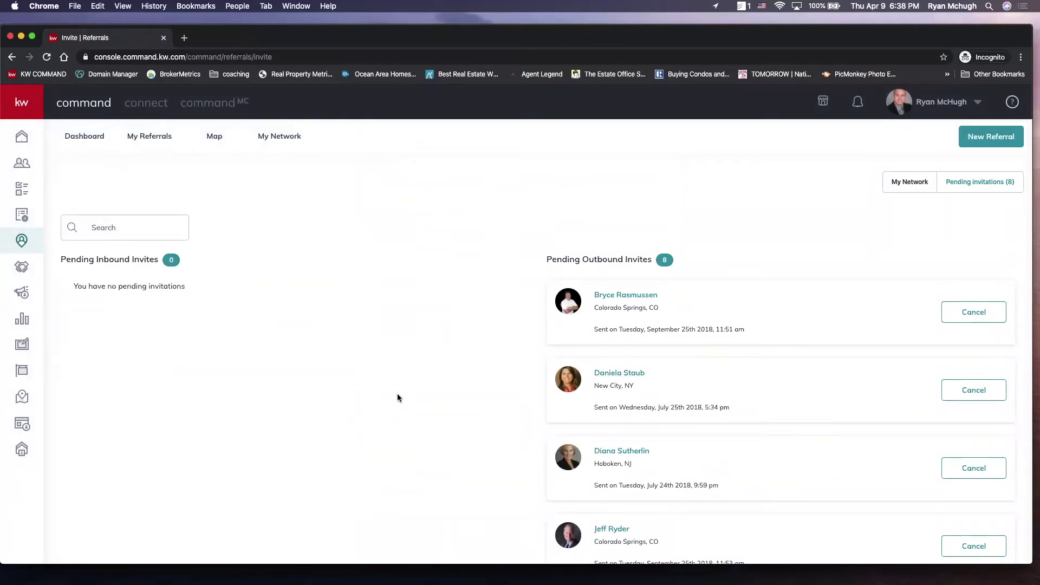
left_click(144, 138)
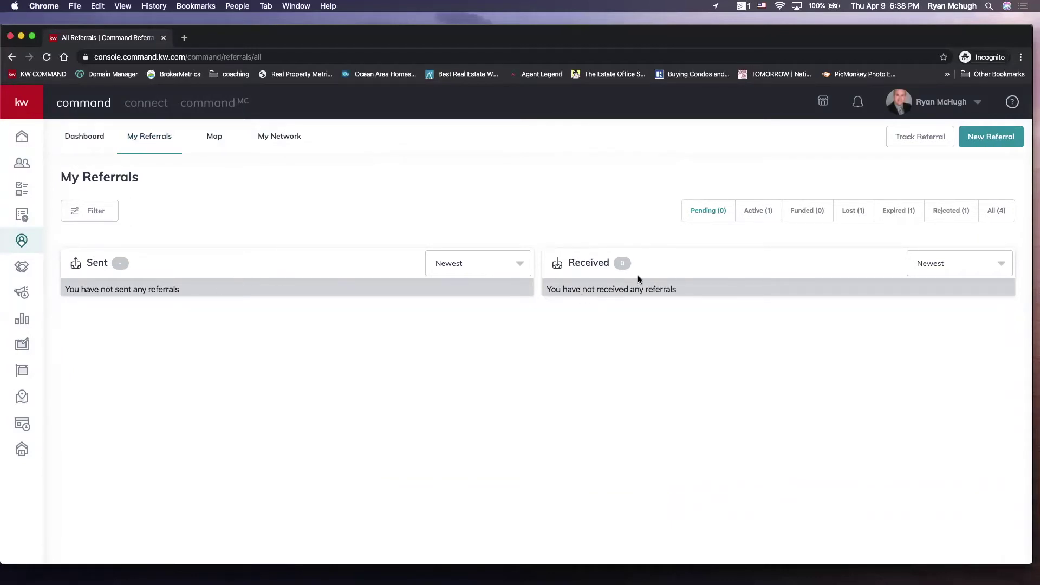
- Cycle the status filters Pending, Active, Funded, Lost, Expired, Rejected, ending on All (4) referrals
left_click(720, 211)
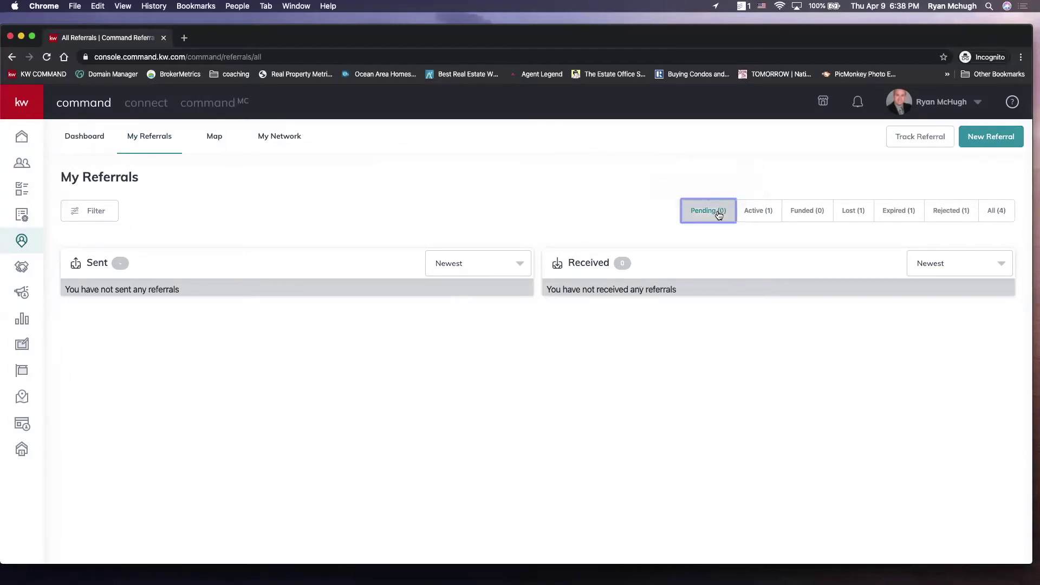
left_click(750, 215)
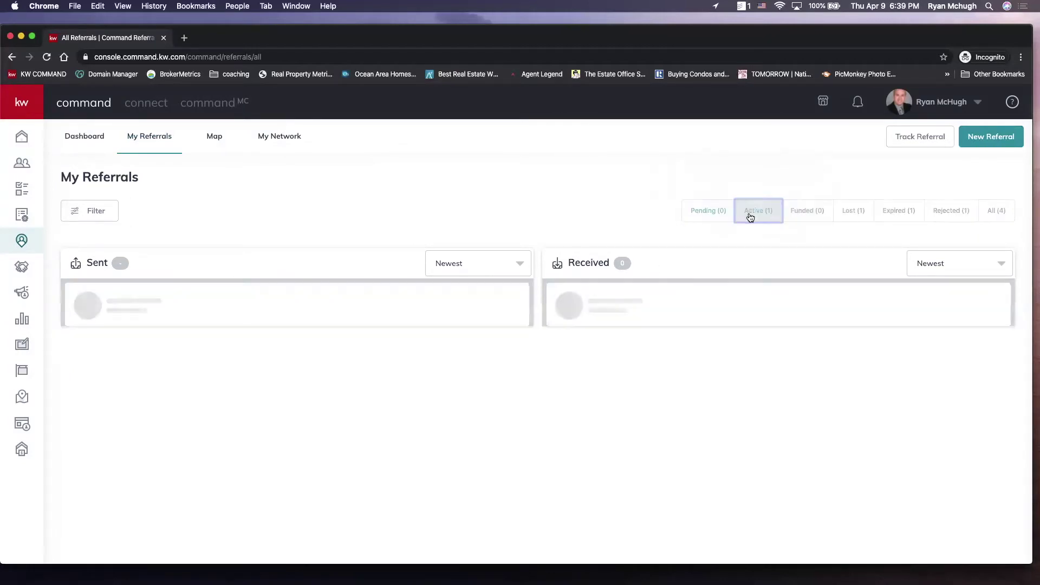
left_click(811, 219)
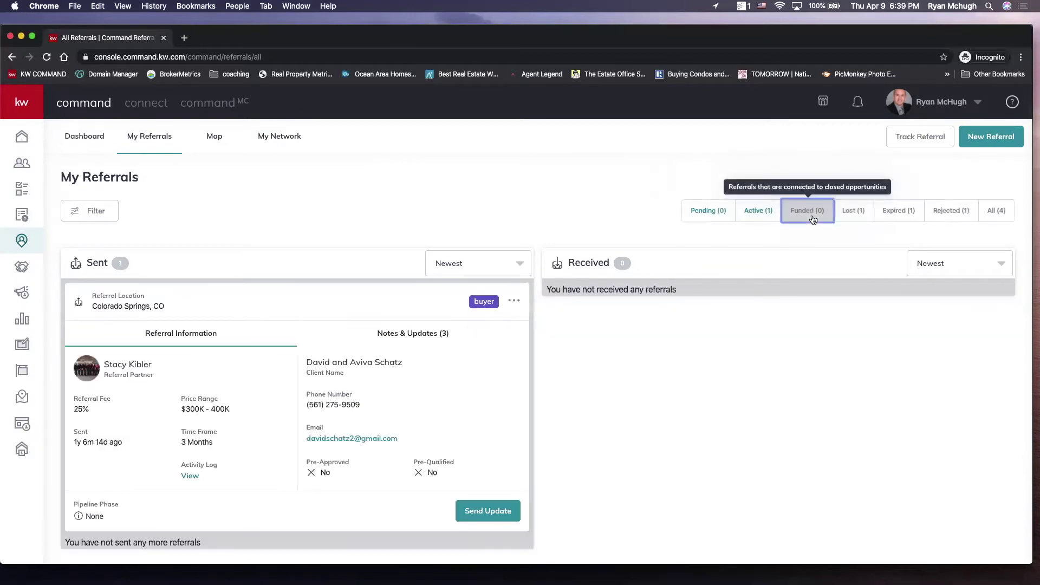
left_click(852, 221)
left_click(898, 218)
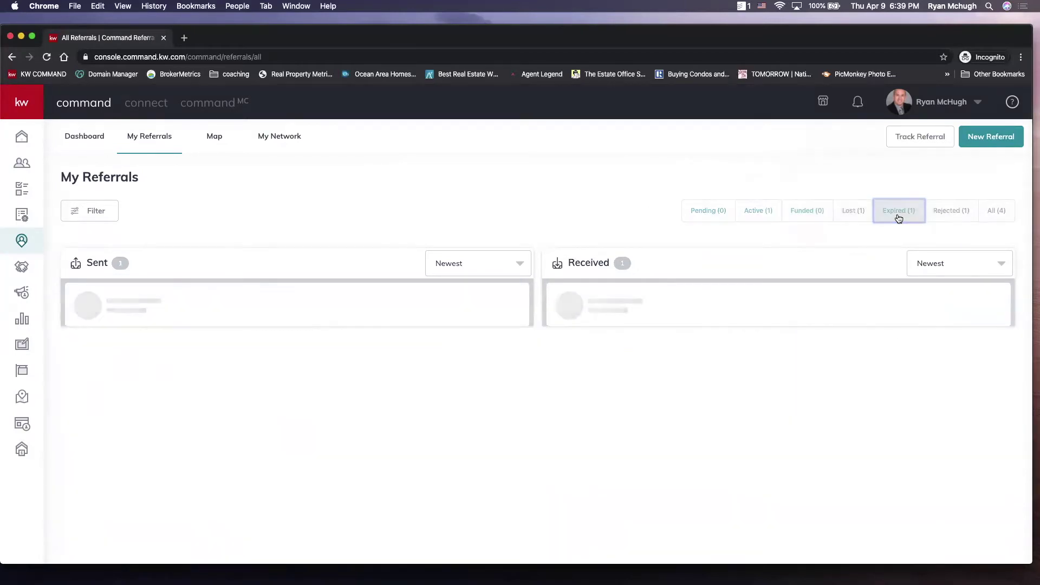
left_click(944, 217)
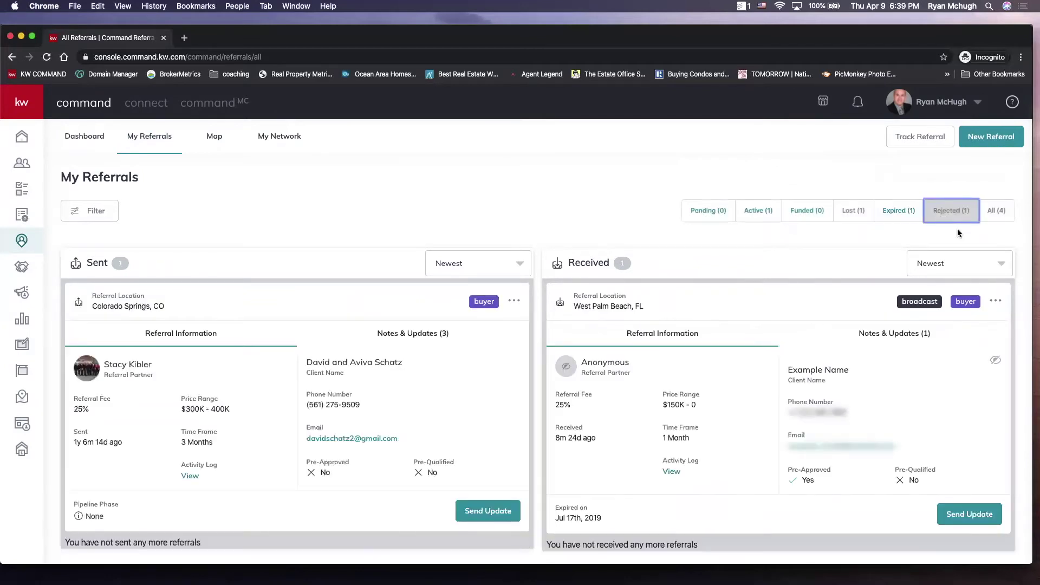
left_click(994, 218)
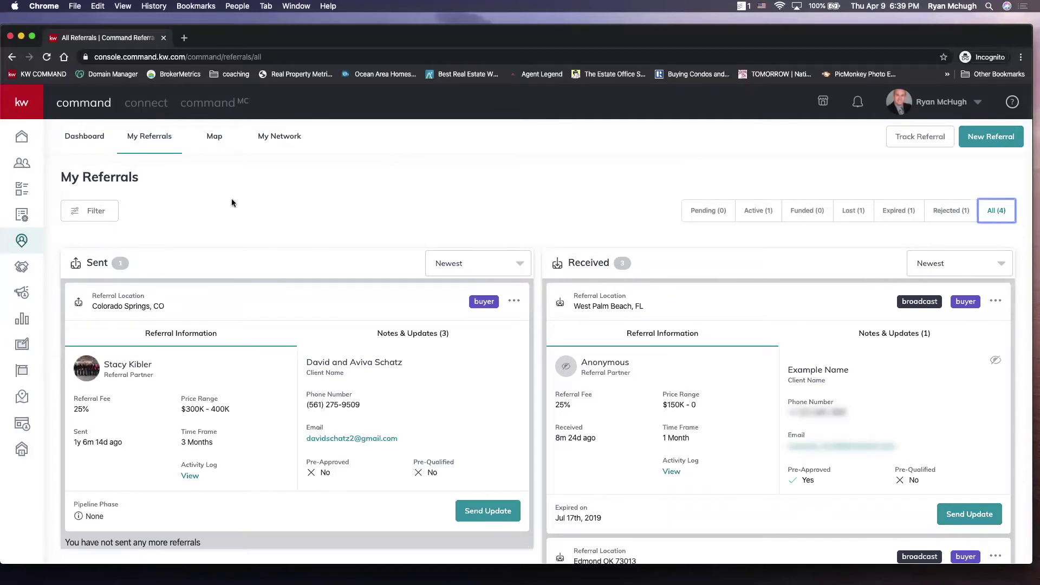
left_click(214, 136)
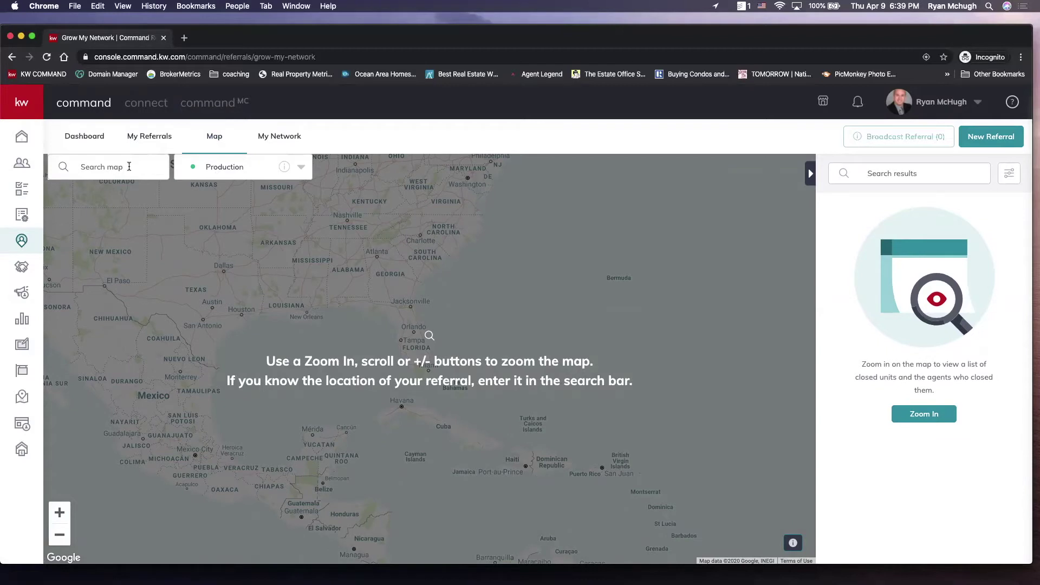
- Search the map for 07747 and jump to Aberdeen Township, New Jersey
left_click(128, 167)
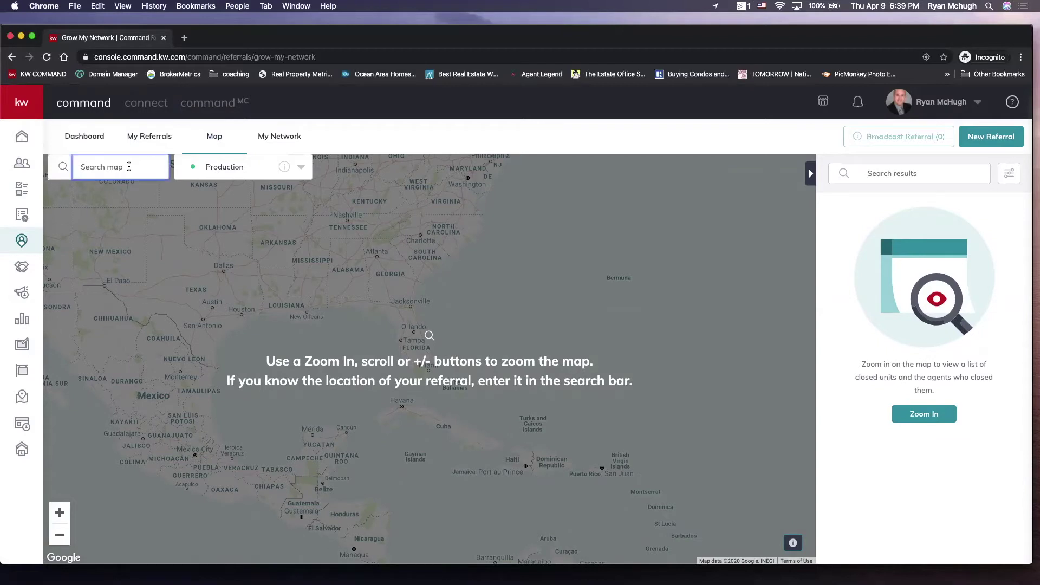
type("07747")
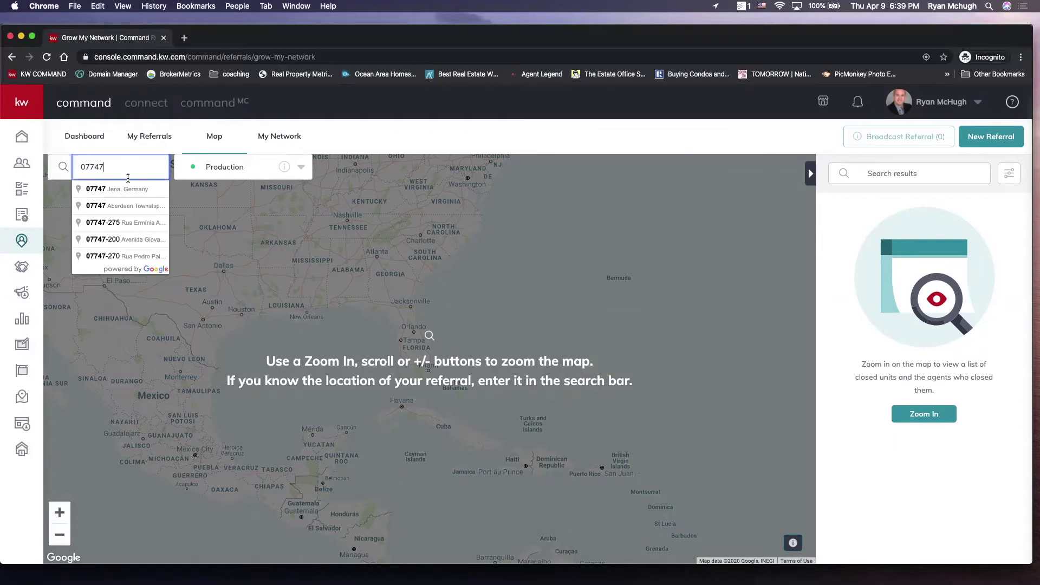
left_click(129, 207)
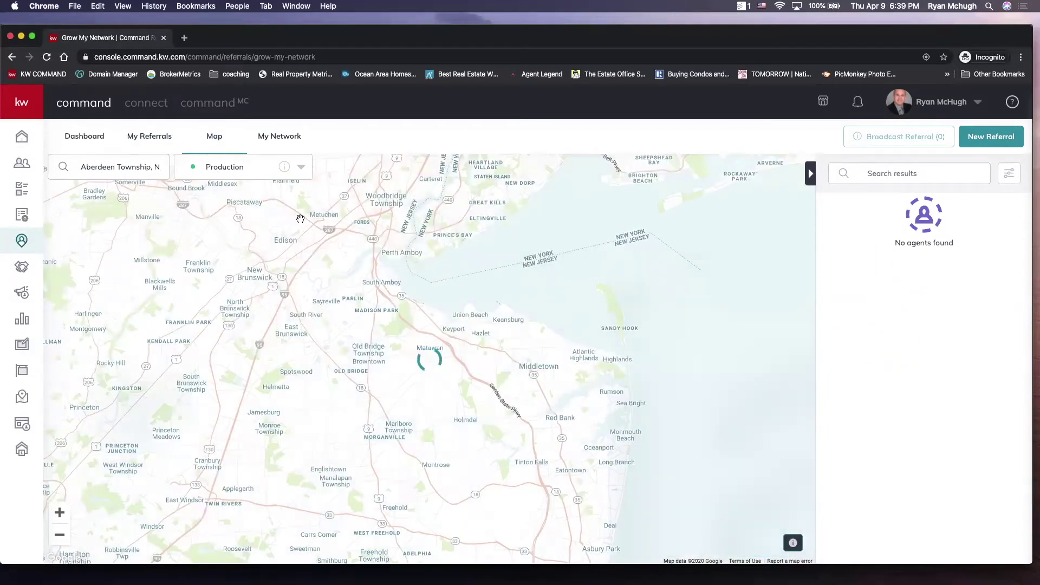
left_click(301, 168)
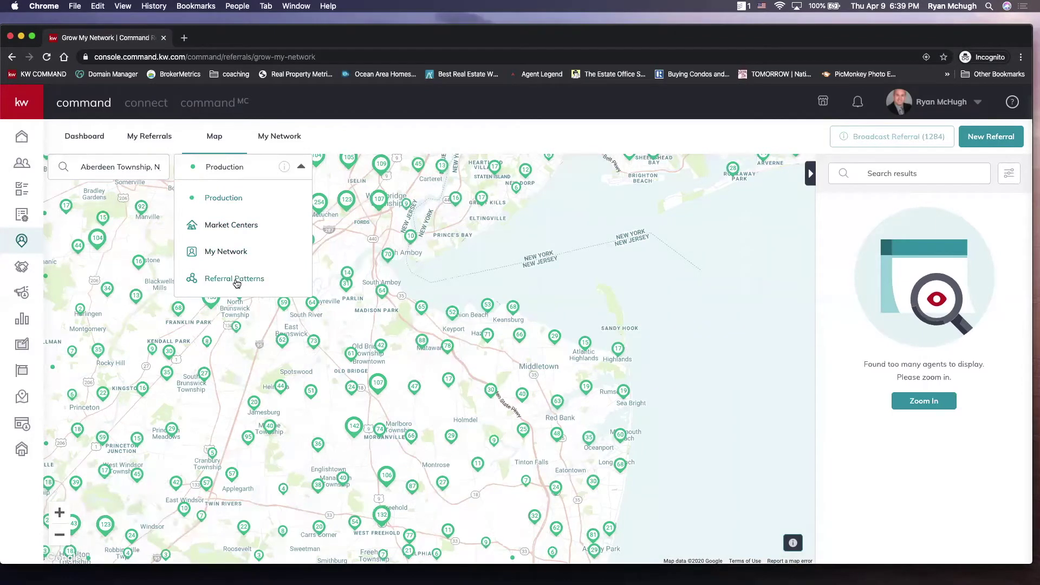
- Show the Market Centers layer and select West Monmouth to list its 579 agents
left_click(248, 228)
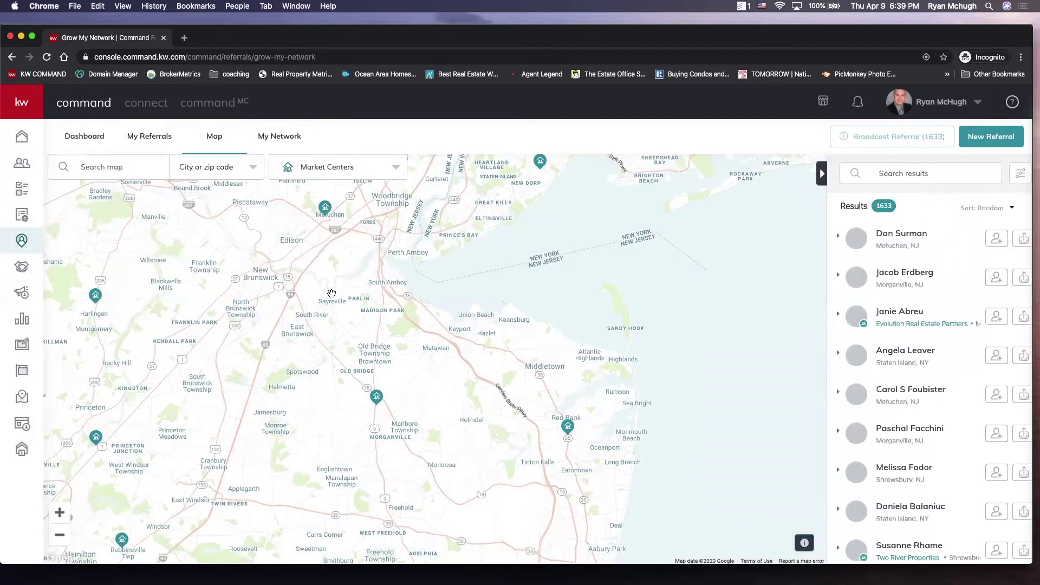
left_click(373, 397)
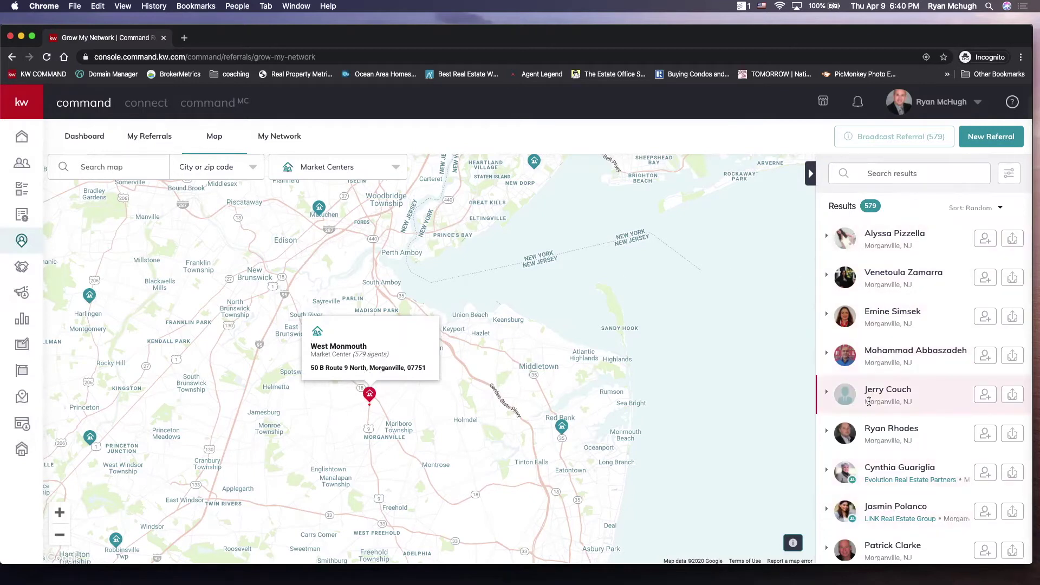
scroll(891, 412, "down", 1)
scroll(891, 412, "down", 1)
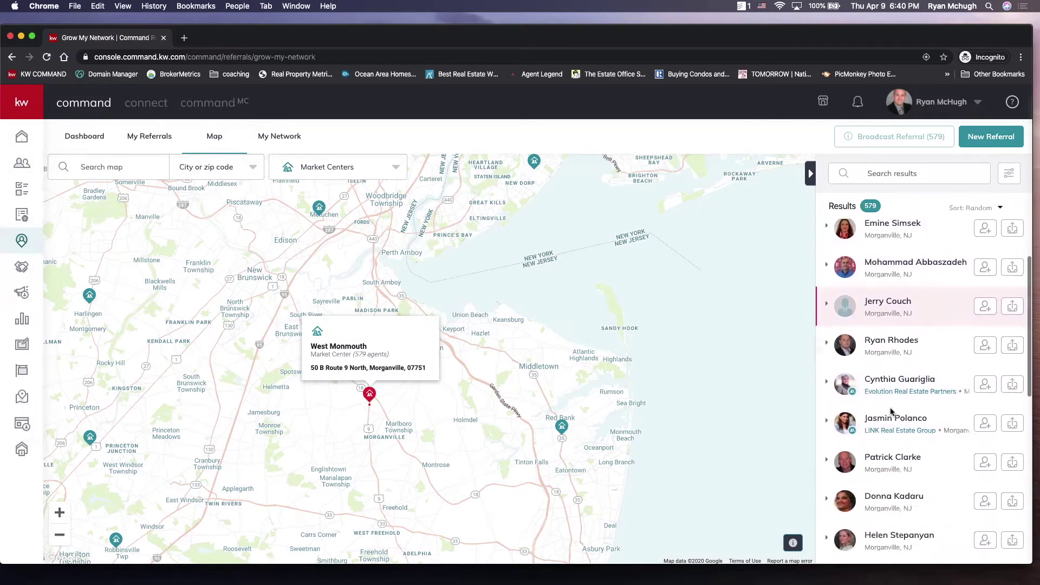
scroll(890, 411, "down", 2)
scroll(891, 412, "down", 1)
scroll(891, 409, "down", 3)
scroll(890, 409, "down", 3)
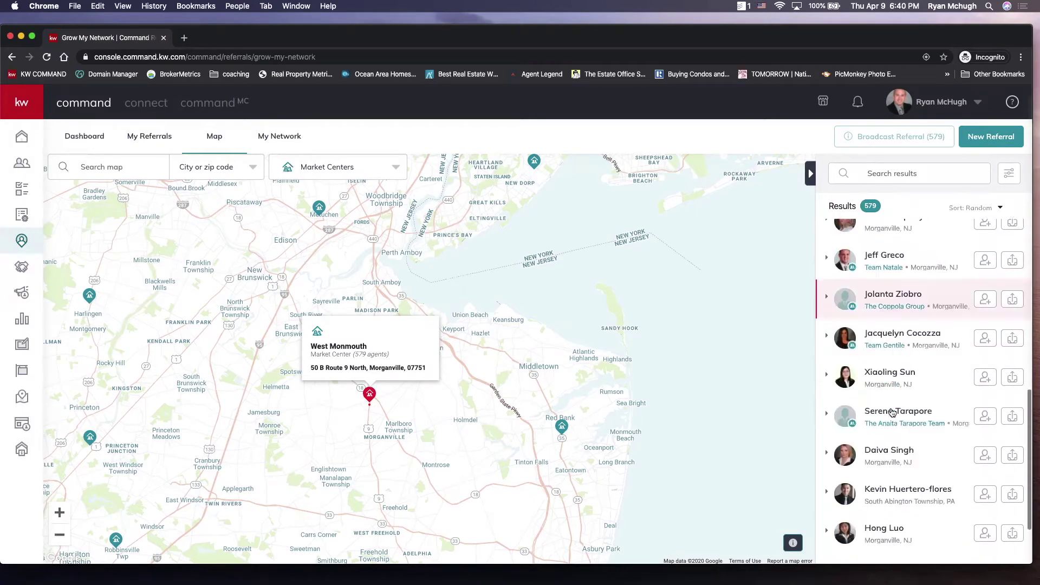
scroll(891, 411, "down", 2)
scroll(892, 412, "down", 1)
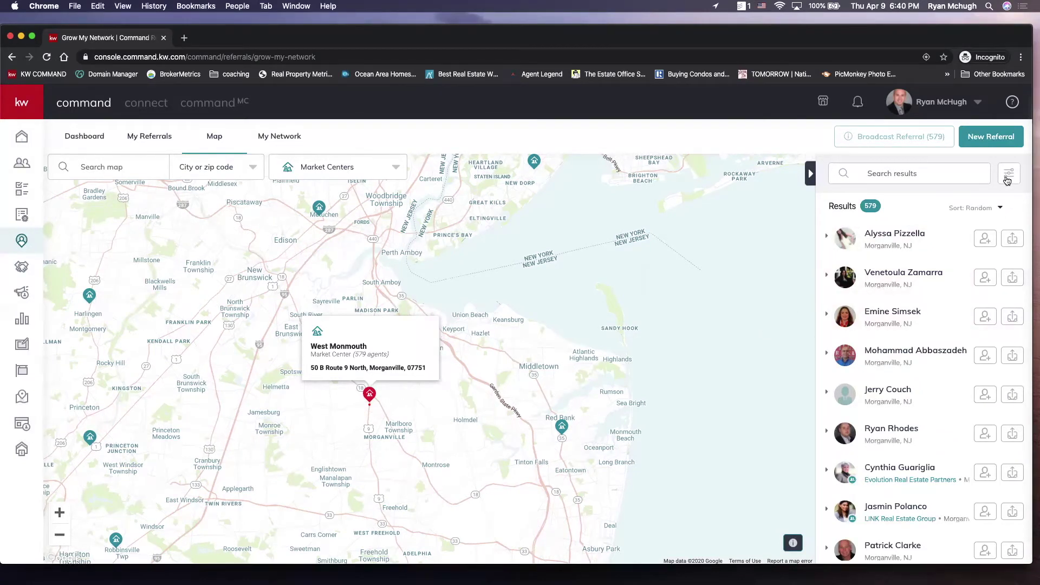
- Filter West Monmouth agents to at least 5 closed units and 5 listings sold
left_click(1007, 176)
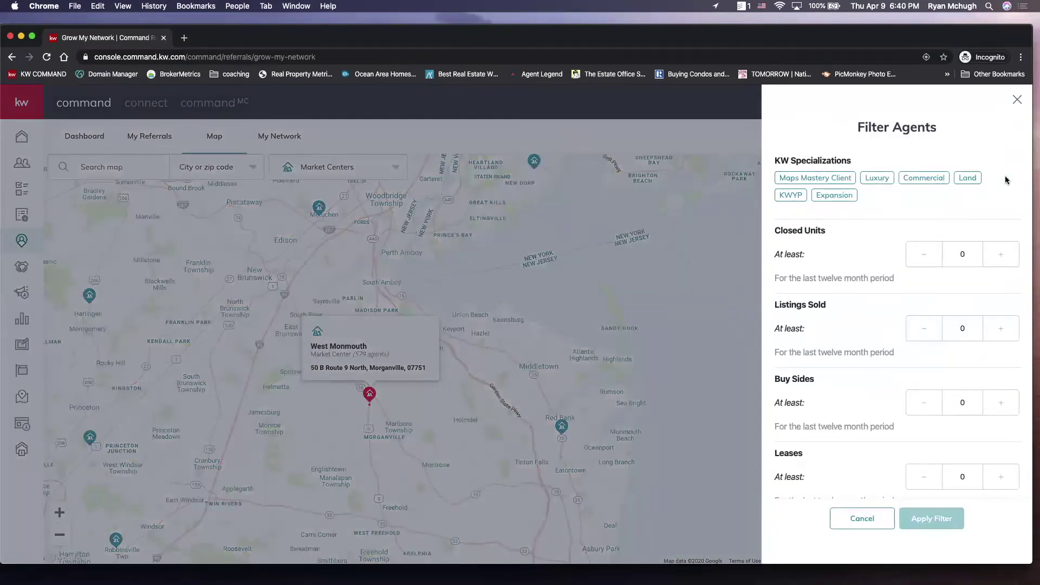
left_click(997, 258)
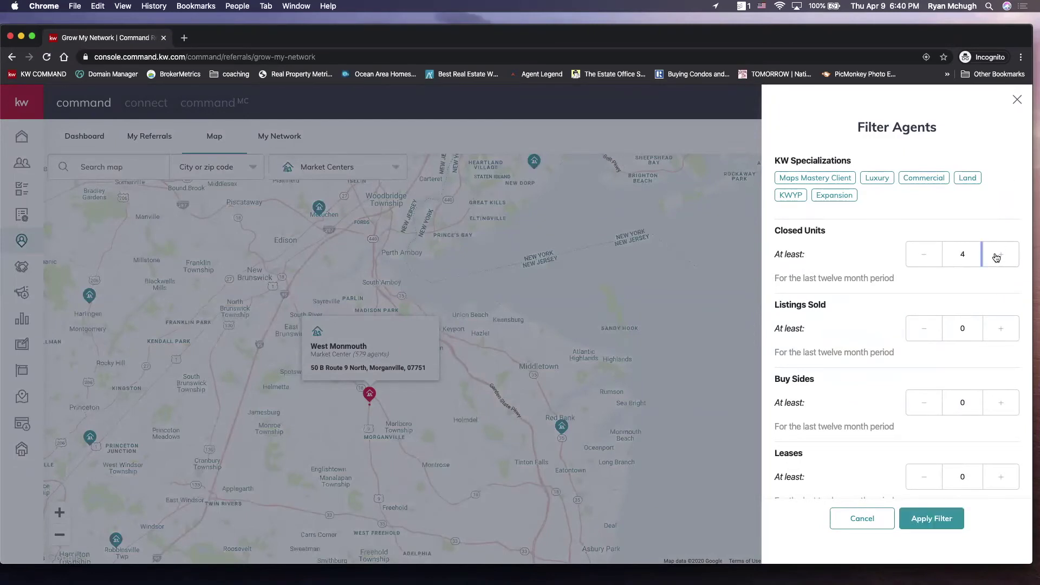
left_click(929, 522)
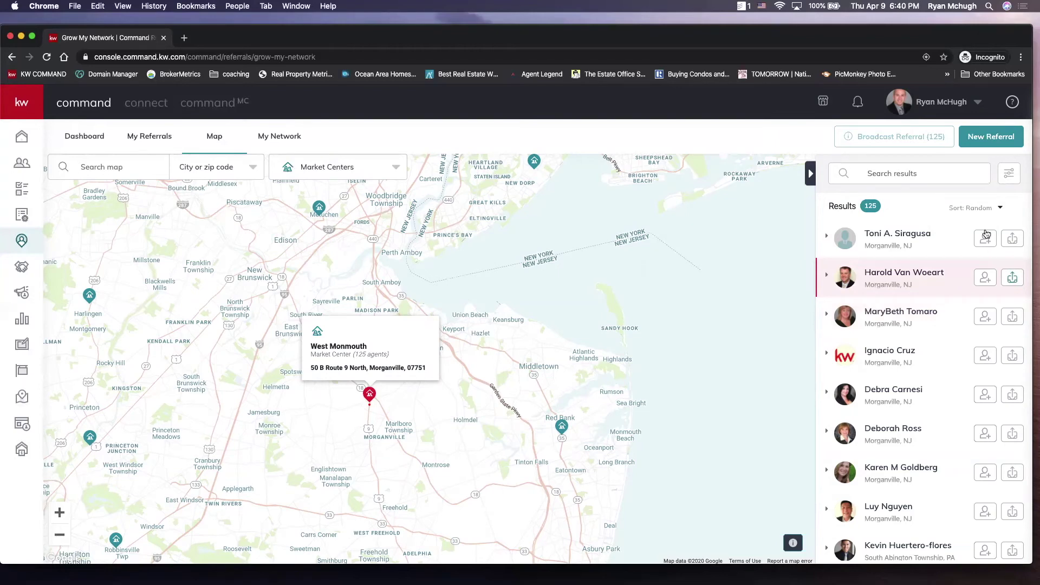
left_click(1008, 174)
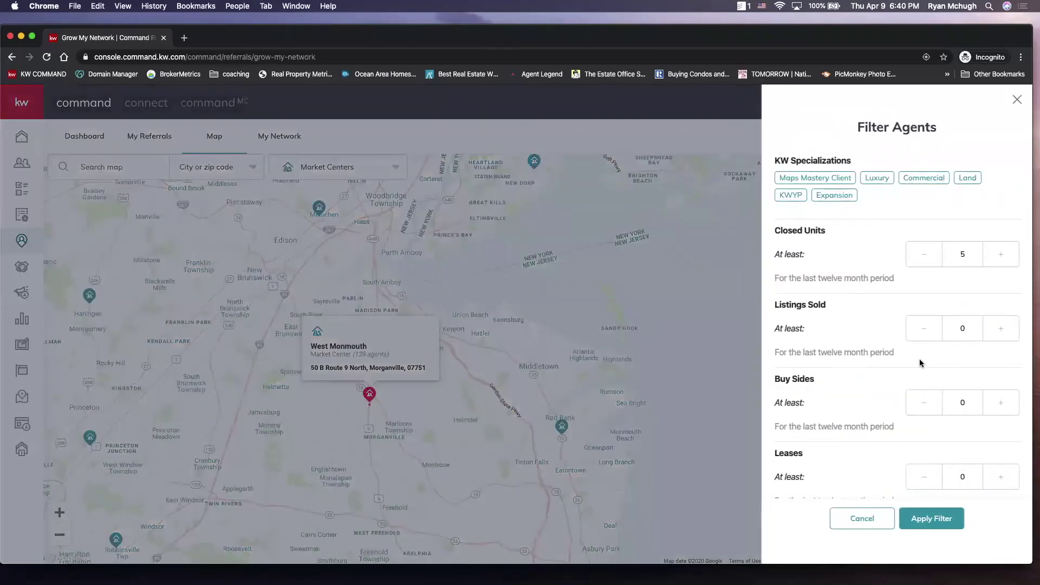
left_click(1001, 337)
left_click(932, 519)
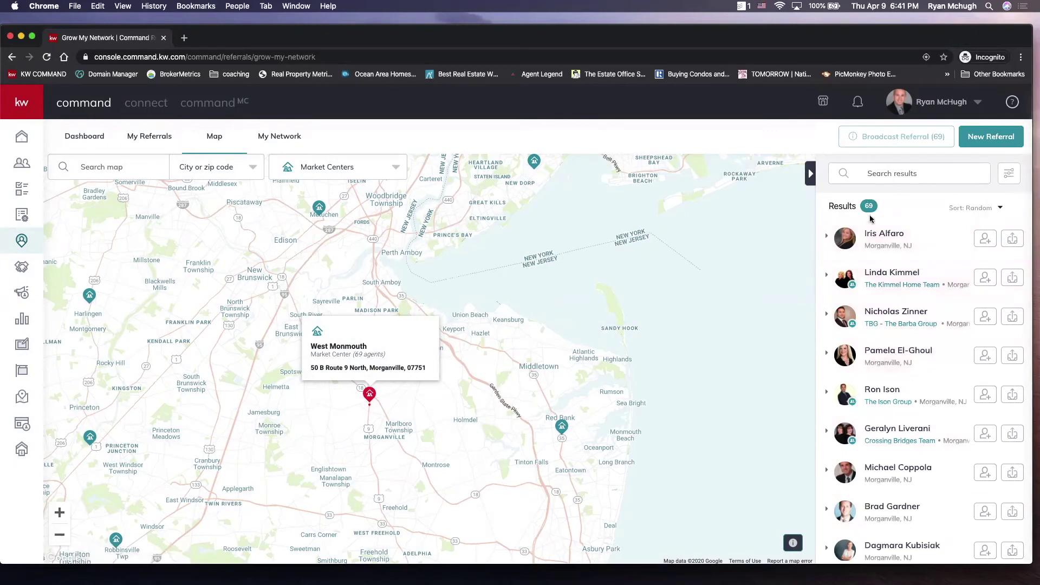
- Add the Maps Mastery Client specialization filter, leaving four agents
left_click(1009, 174)
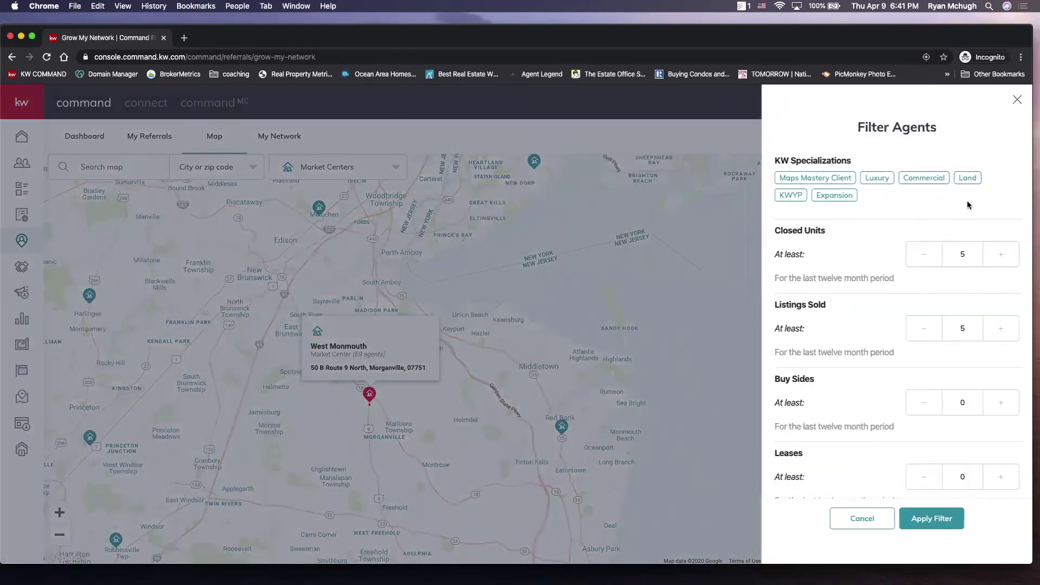
left_click(836, 180)
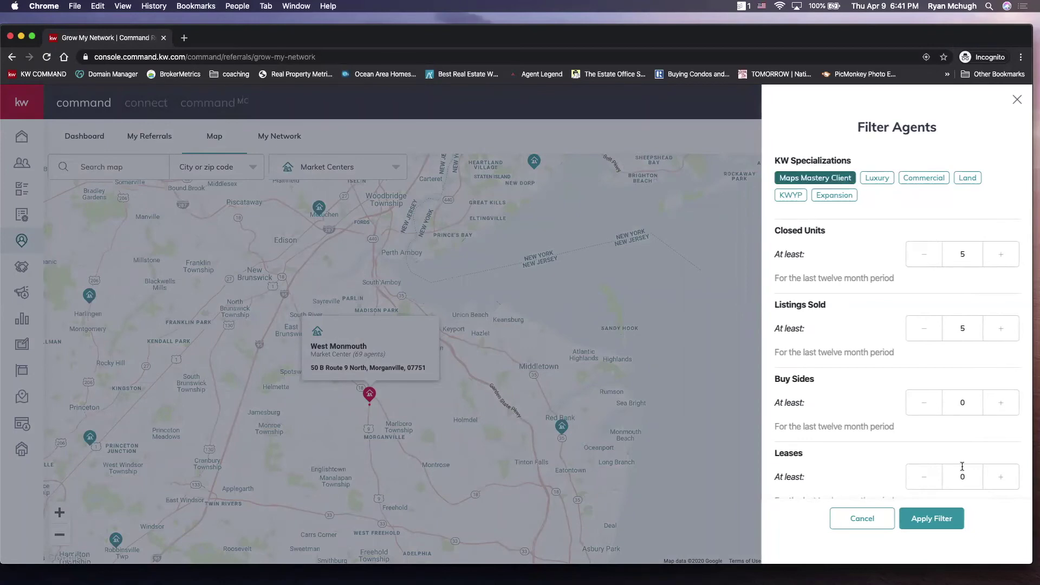
left_click(937, 519)
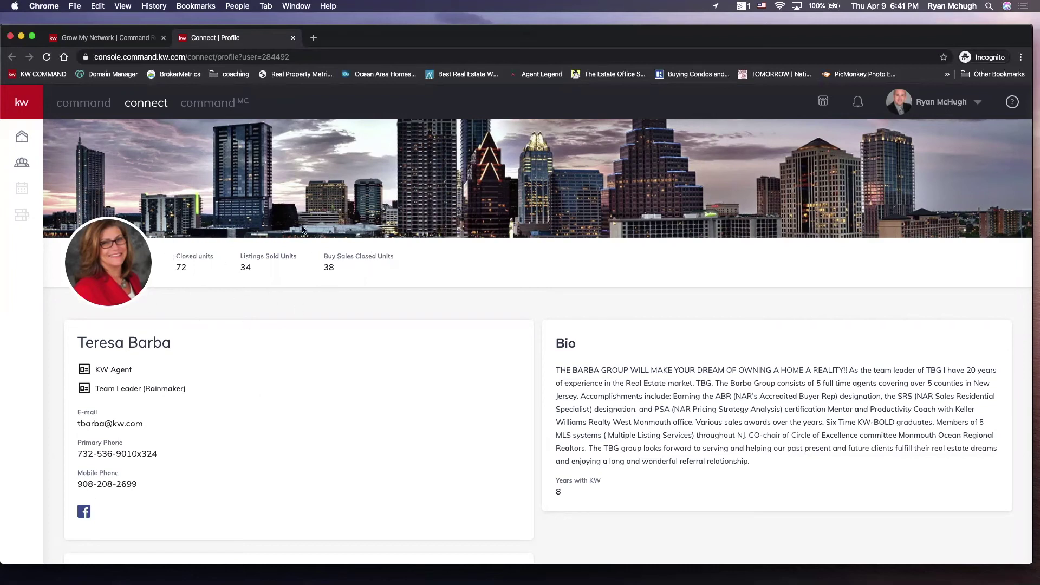
- Review two filtered agents' Connect profiles in new tabs, returning to the map results each time
left_click(124, 40)
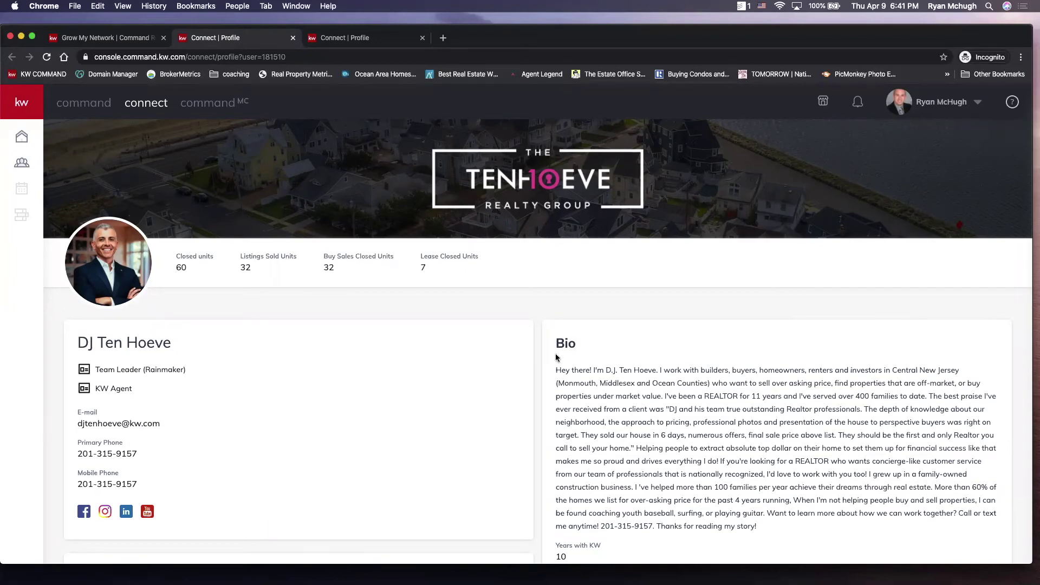
left_click(117, 43)
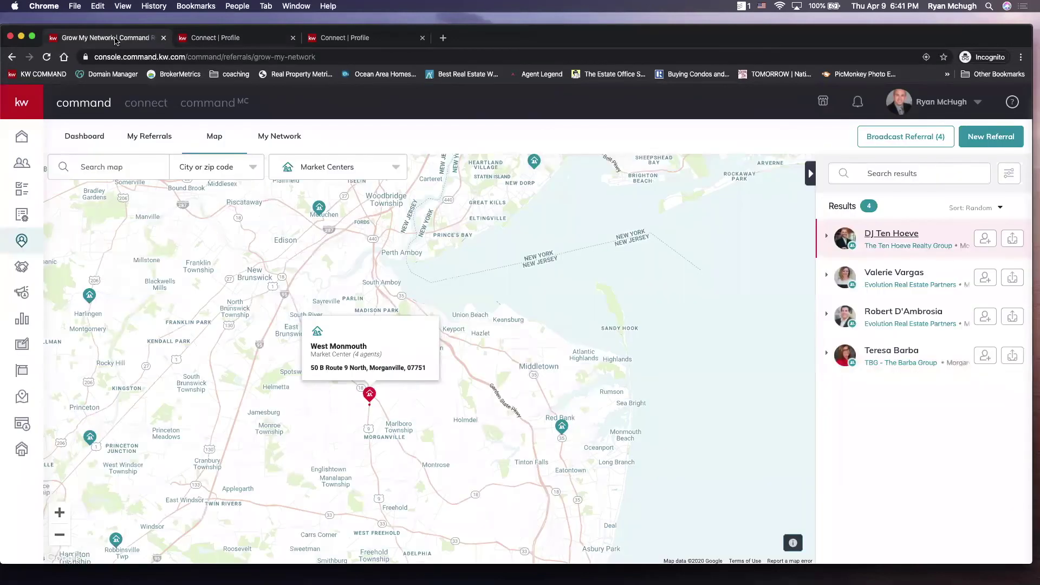
- Send a network invitation to the fourth listed agent without a personal message
left_click(986, 357)
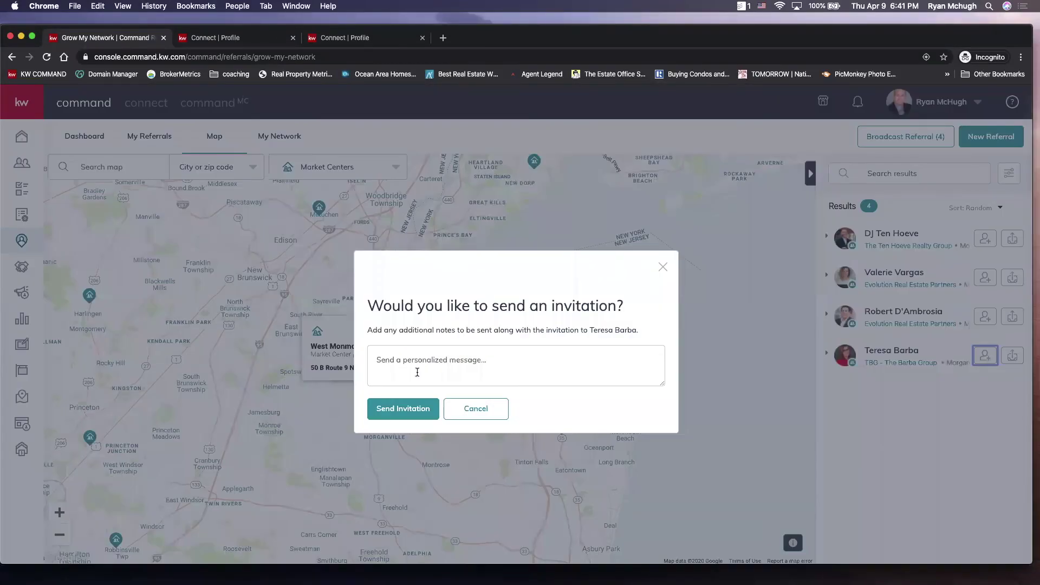
left_click(409, 412)
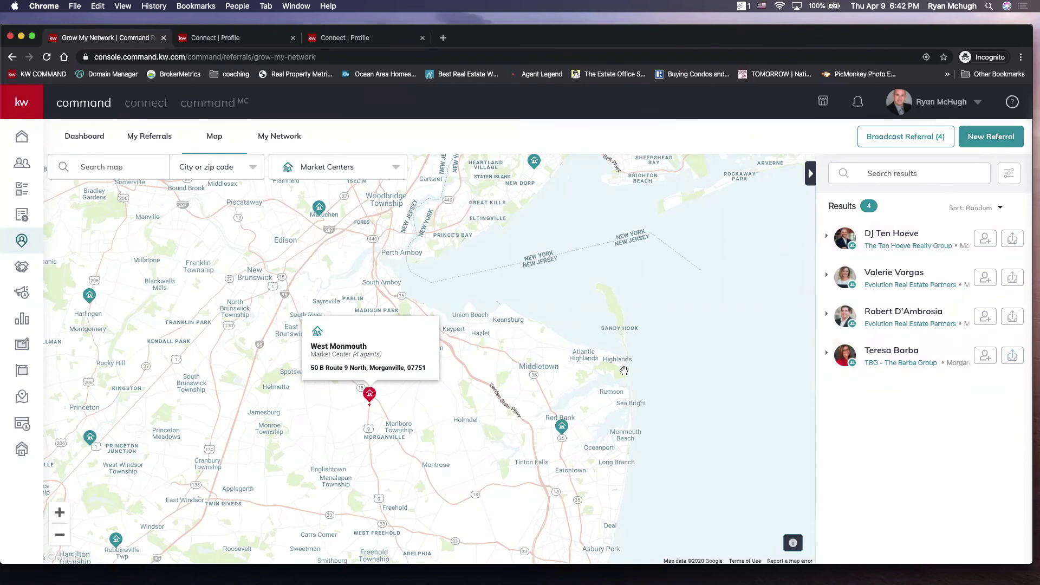
left_click(358, 171)
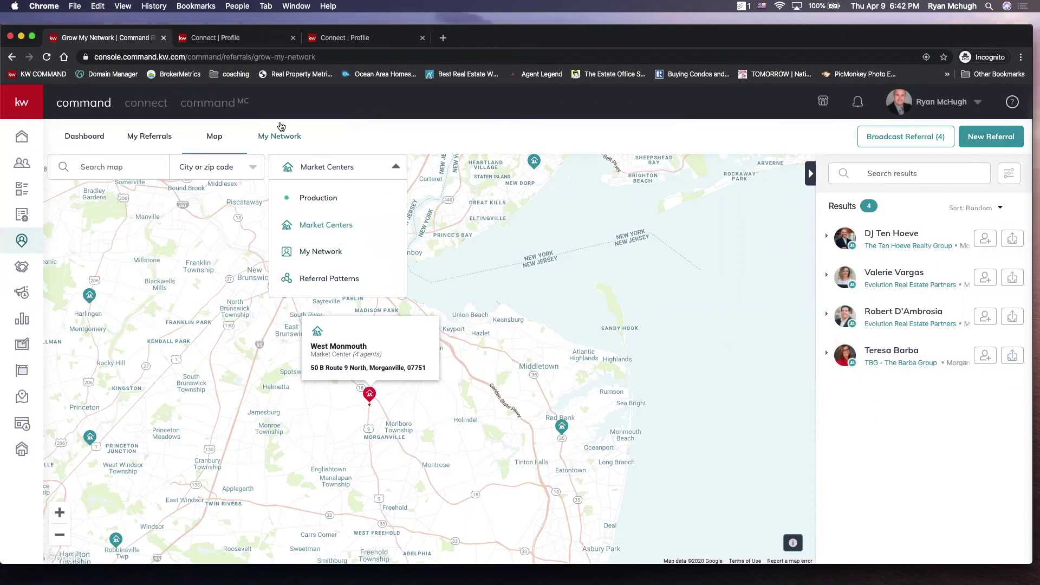
- Show the 194-member My Network list and start a tag and a referral for the first contact
left_click(276, 138)
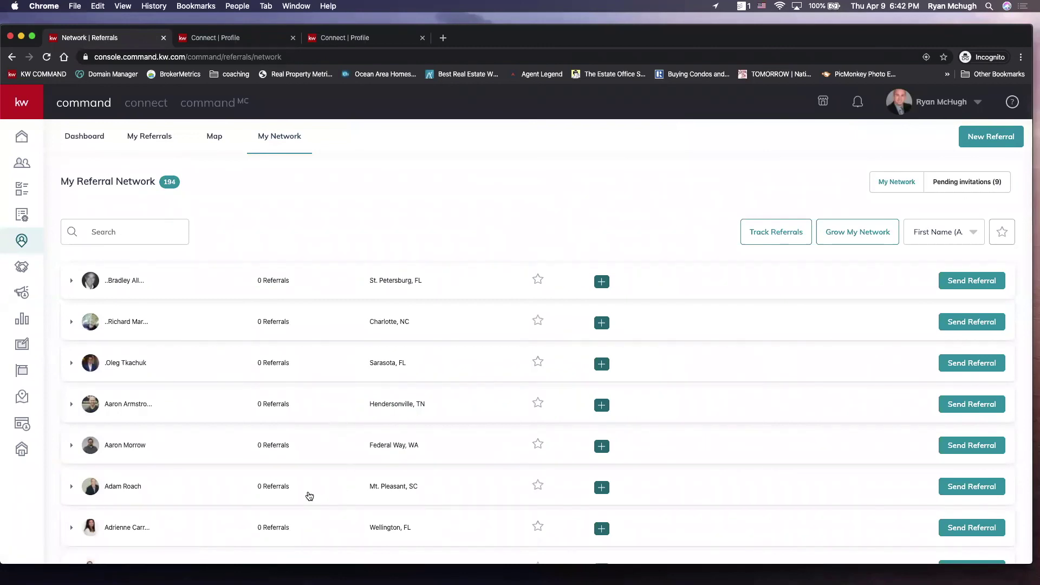
scroll(493, 495, "down", 3)
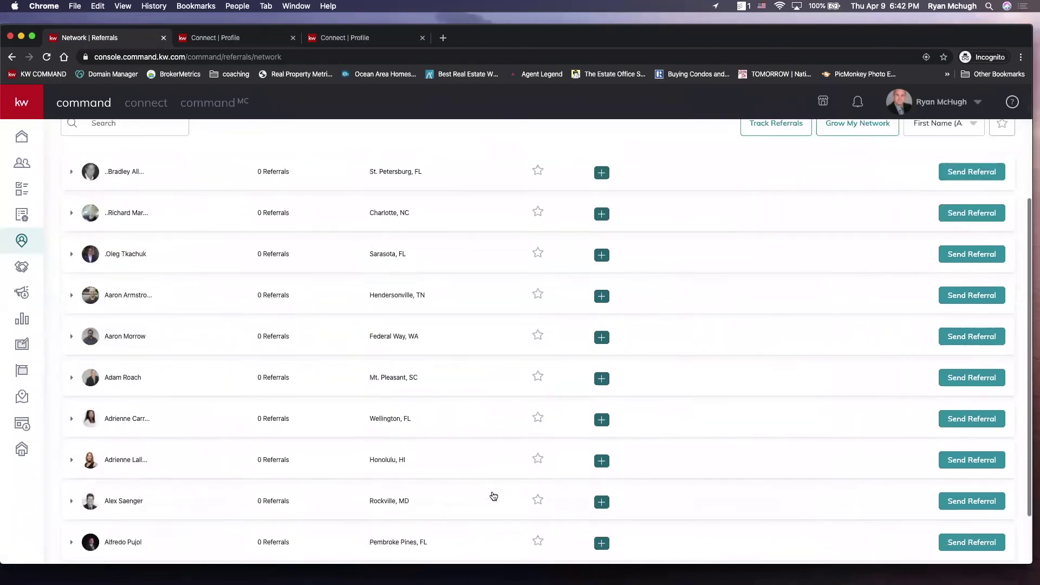
scroll(494, 496, "up", 3)
left_click(601, 283)
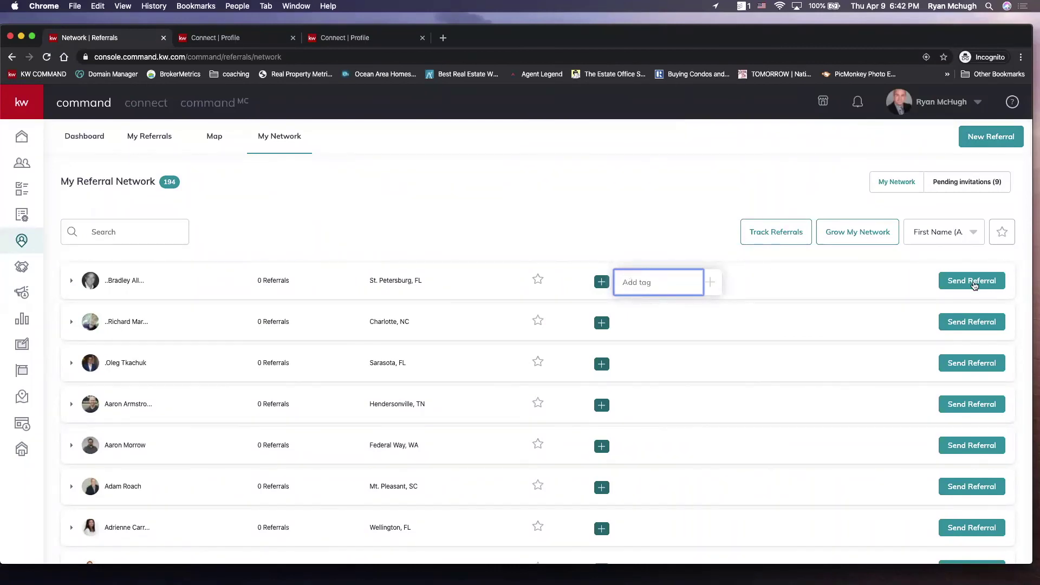
left_click(975, 284)
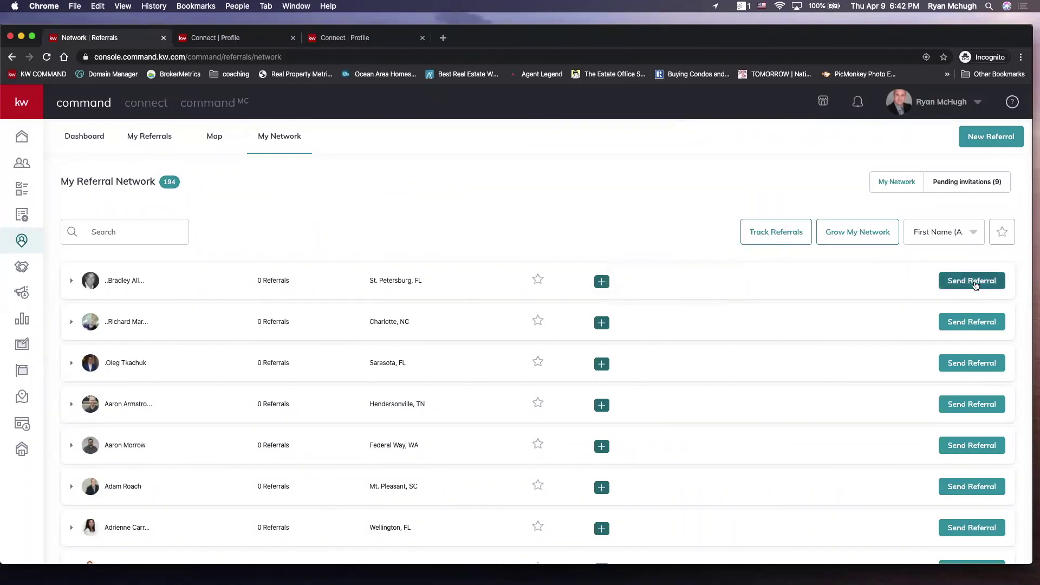